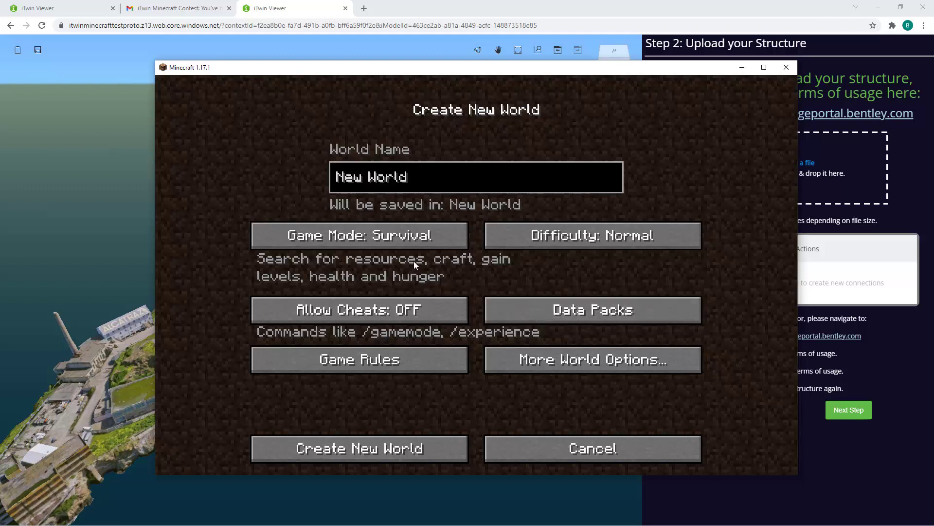
# Set the new world to Creative mode, Peaceful difficulty and Superflat world type
pyautogui.click(392, 237)
pyautogui.click(389, 238)
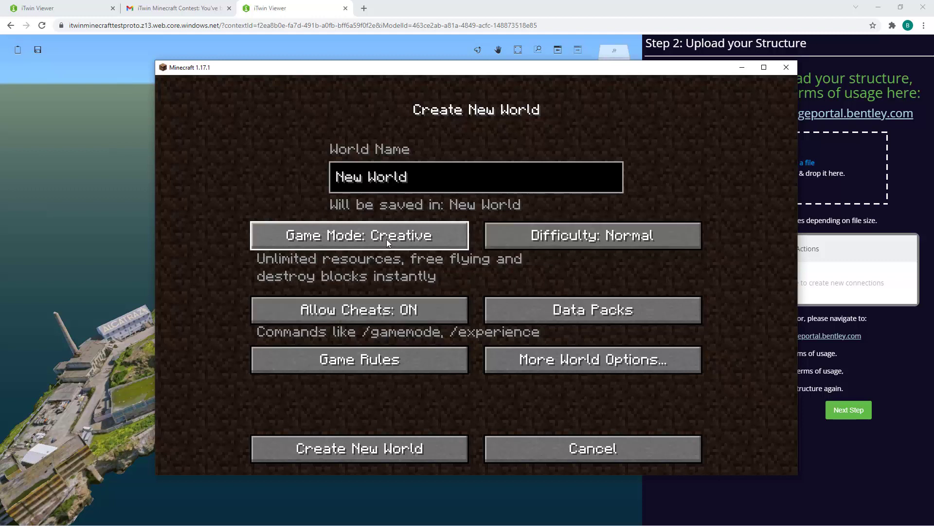
pyautogui.click(568, 235)
pyautogui.click(569, 235)
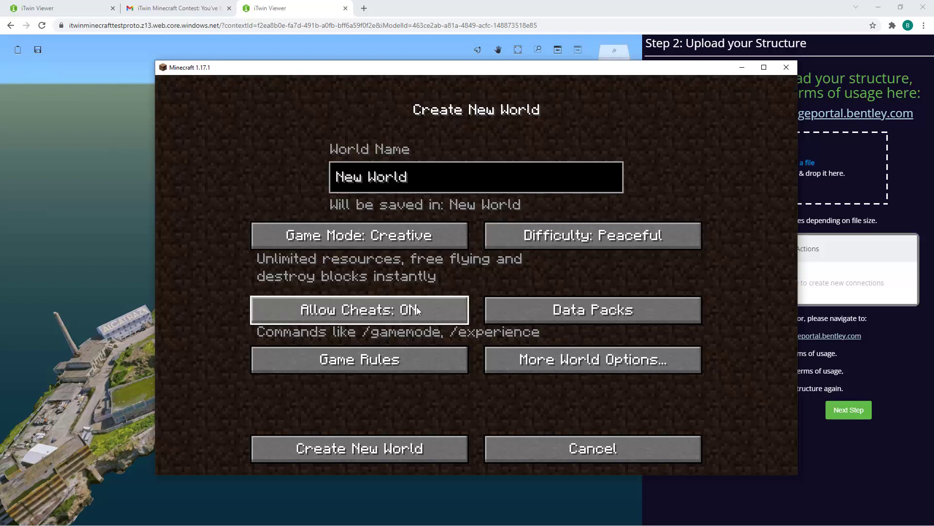
pyautogui.click(592, 360)
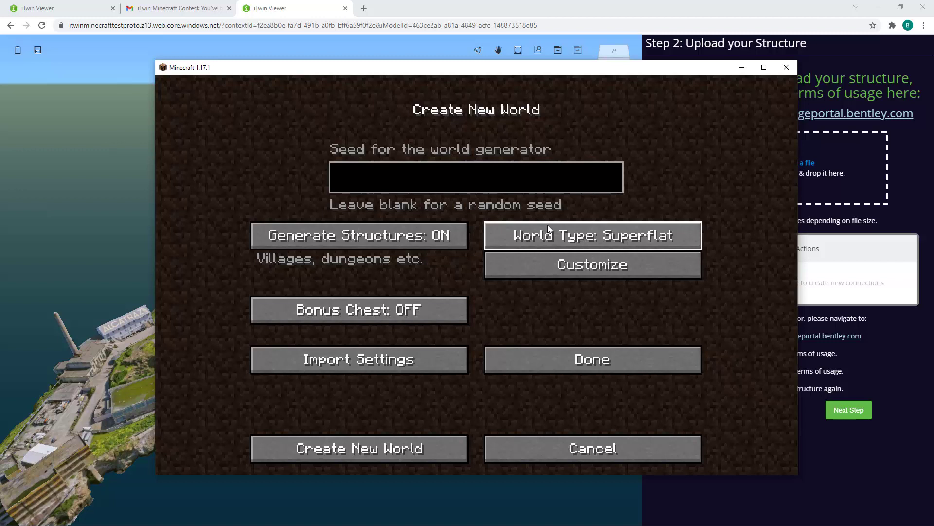
pyautogui.click(591, 359)
# Name the world 'Digital Twin Design Challenge' and create it
pyautogui.click(417, 187)
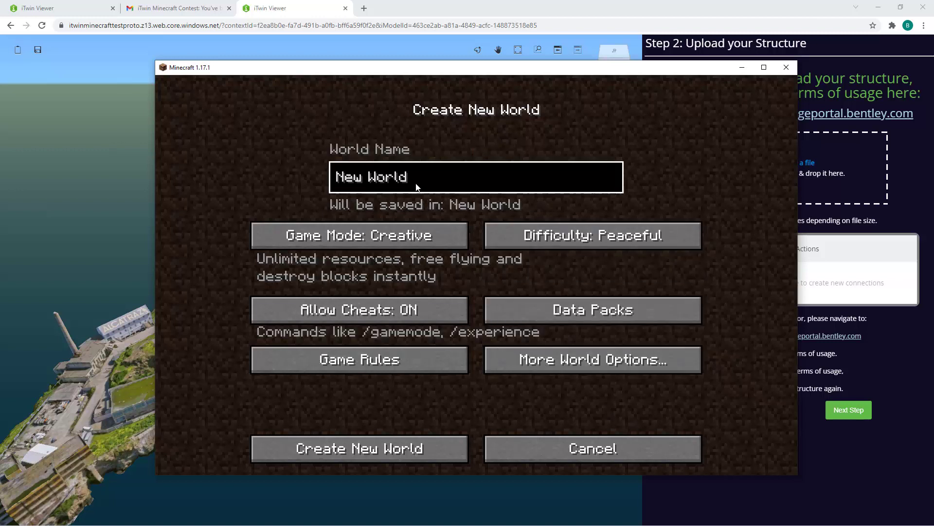
pyautogui.press('BackSpace')
pyautogui.press('BackSpace')
pyautogui.press('BackSpace')
pyautogui.press('BackSpace')
pyautogui.press('BackSpace')
pyautogui.press('BackSpace')
pyautogui.press('BackSpace')
pyautogui.press('BackSpace')
pyautogui.press('BackSpace')
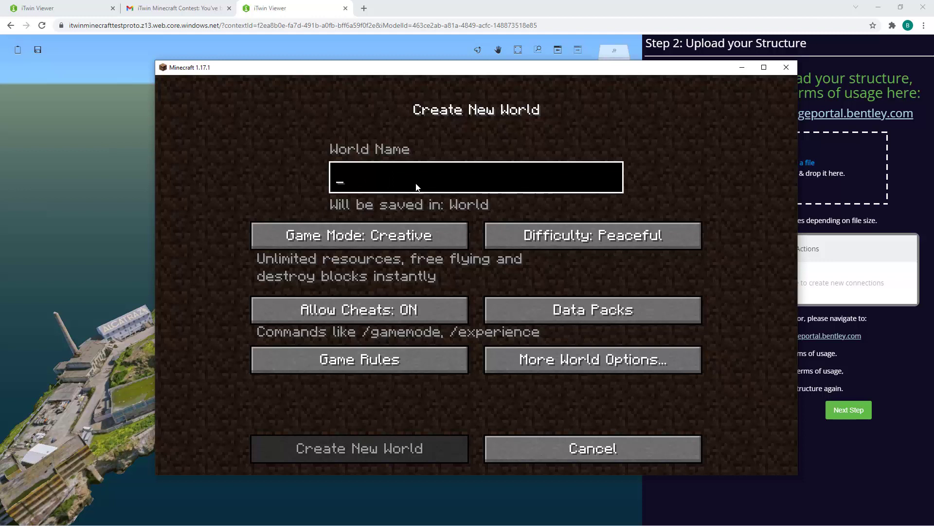
pyautogui.write('Digital Twin D')
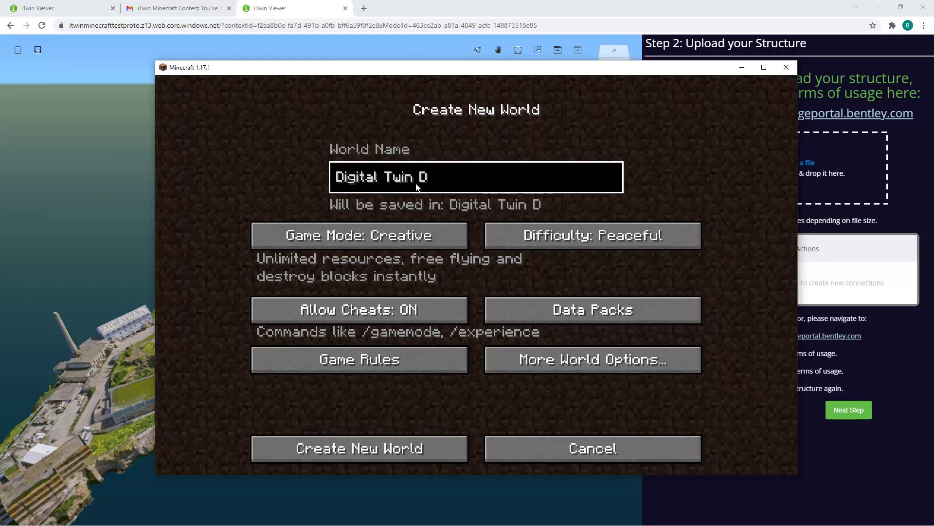
pyautogui.write('esign Challenge')
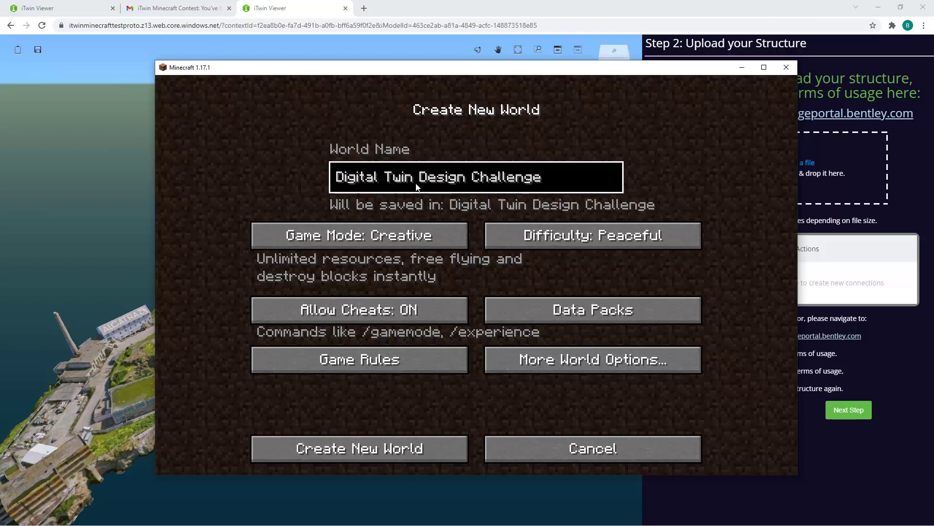
pyautogui.click(403, 450)
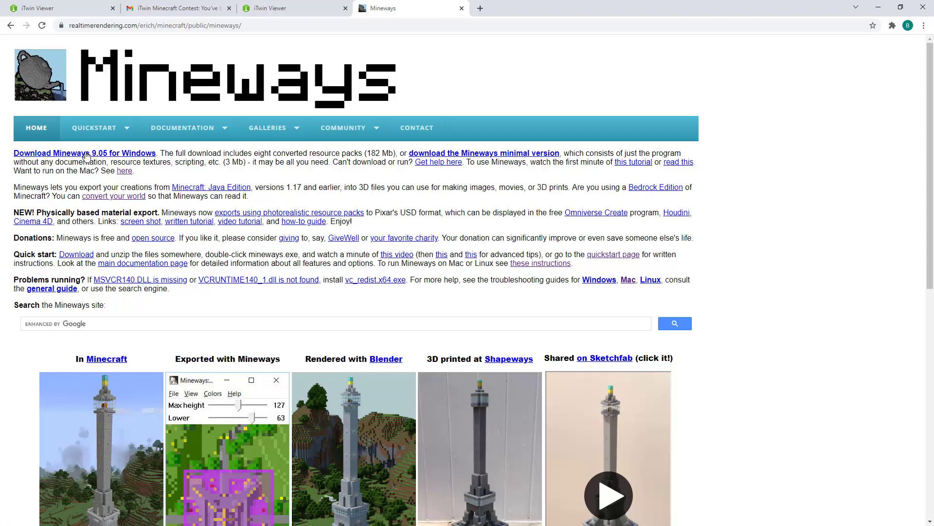
# Download the Mineways 9.05 for Windows zip from the Mineways site
pyautogui.click(83, 155)
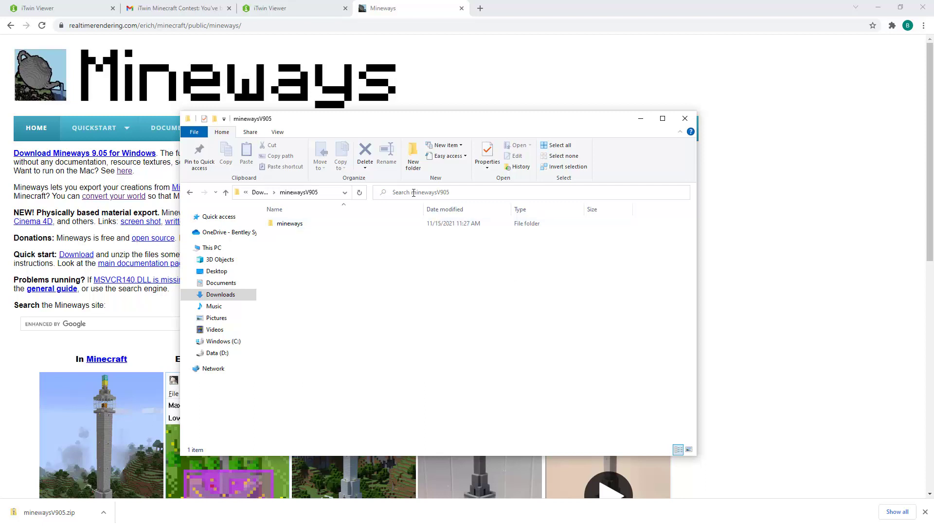
# Run Mineways.exe from the mineways folder, allowing it past the SmartScreen warning
pyautogui.doubleClick(356, 228)
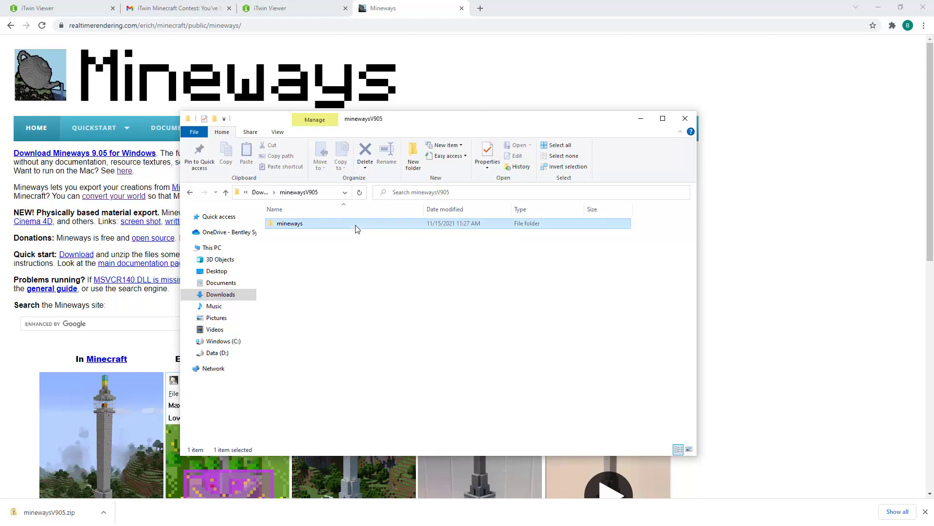
pyautogui.doubleClick(552, 242)
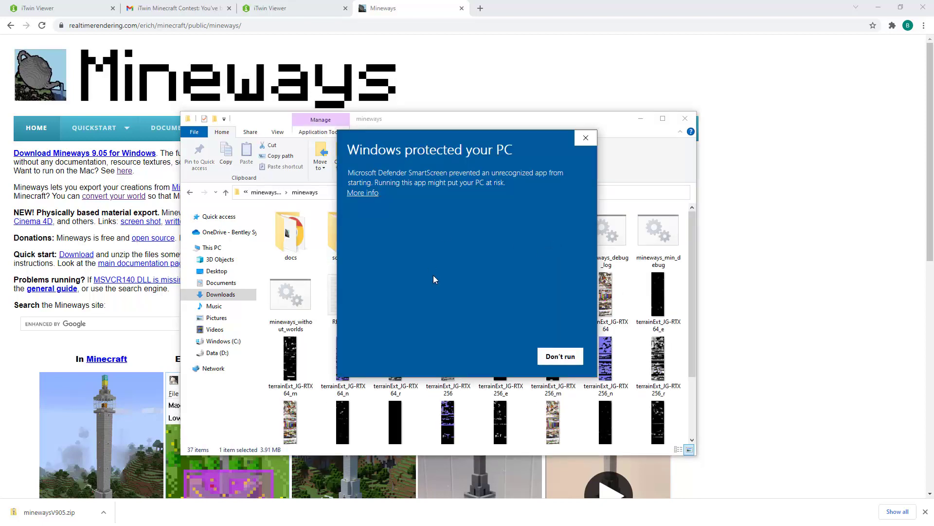
pyautogui.click(362, 193)
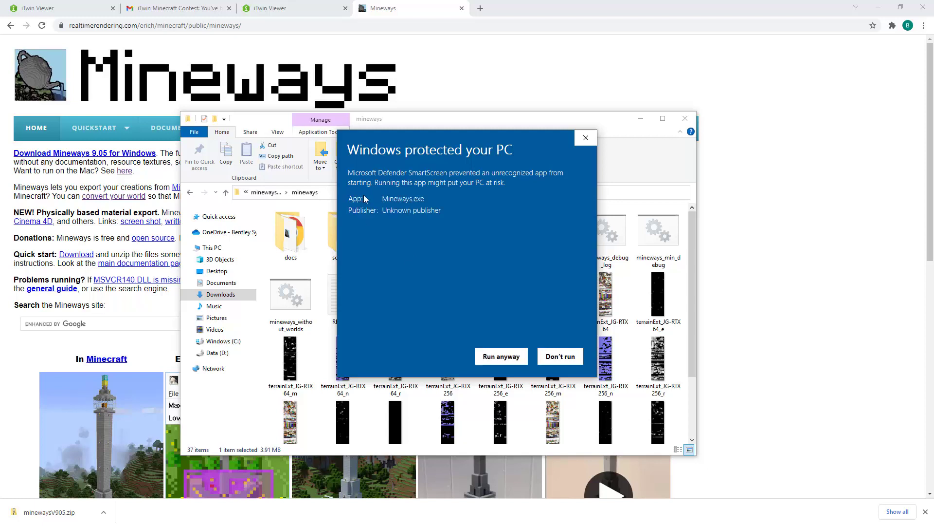
pyautogui.click(504, 356)
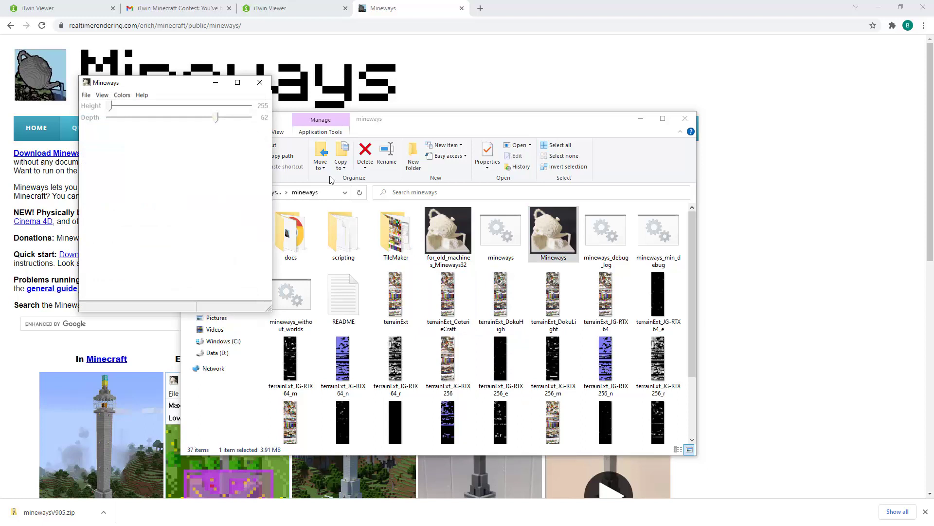
# Reposition and enlarge the Mineways window, then load the Digital Twin Design Challenge world
pyautogui.moveTo(176, 93); pyautogui.dragTo(410, 113)
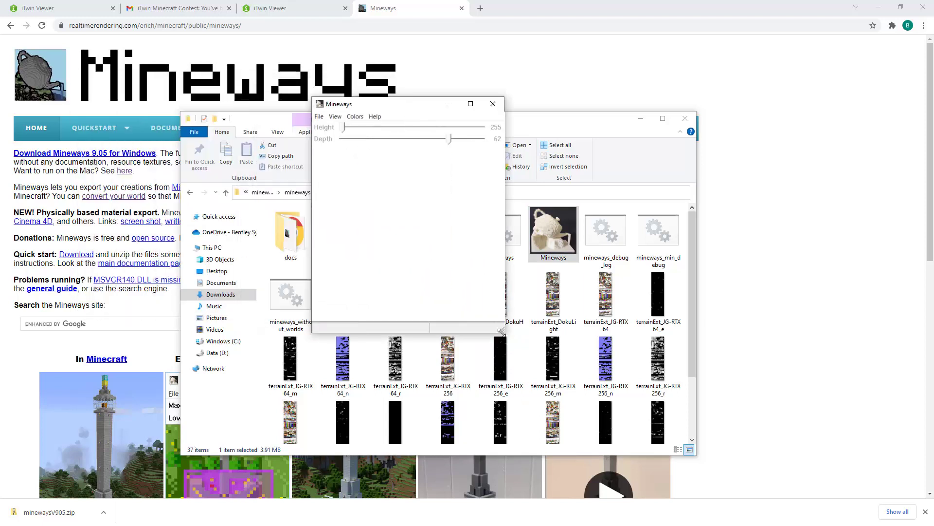
pyautogui.moveTo(503, 330); pyautogui.dragTo(704, 404)
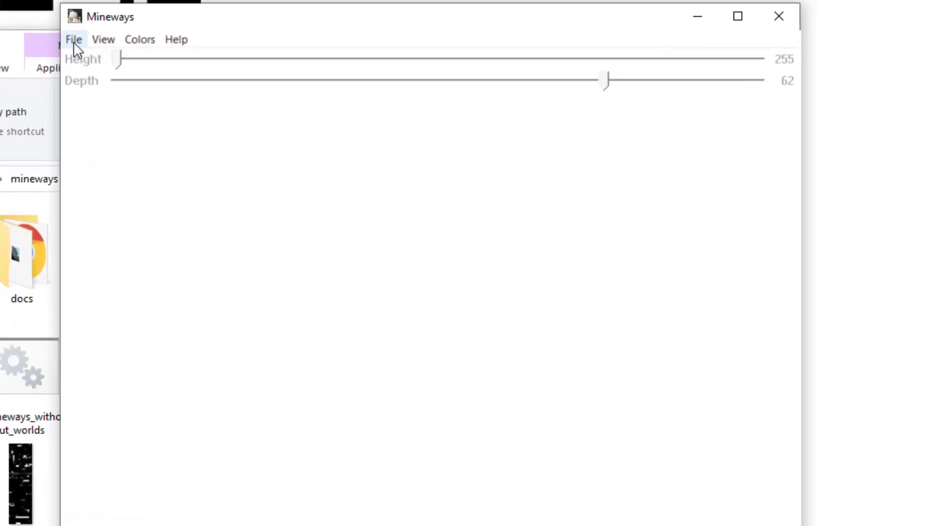
pyautogui.click(292, 109)
pyautogui.moveTo(87, 57)
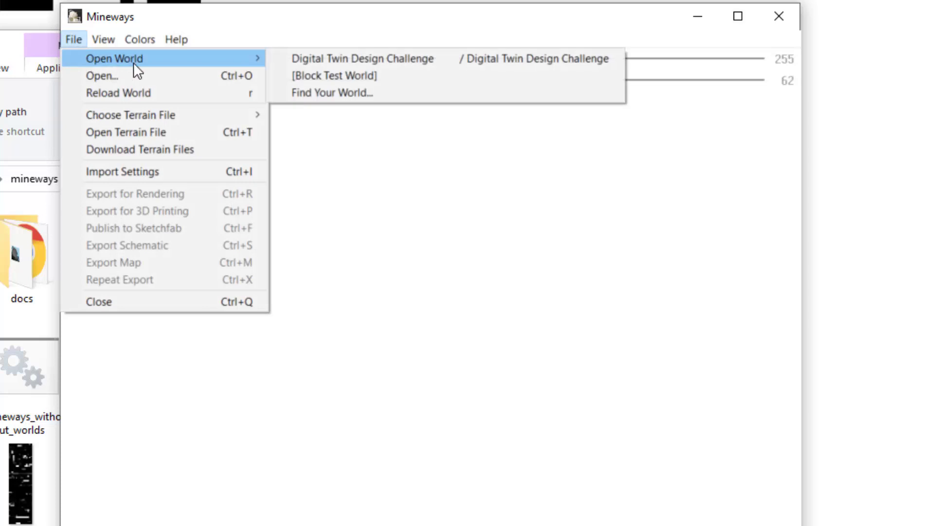
pyautogui.click(308, 59)
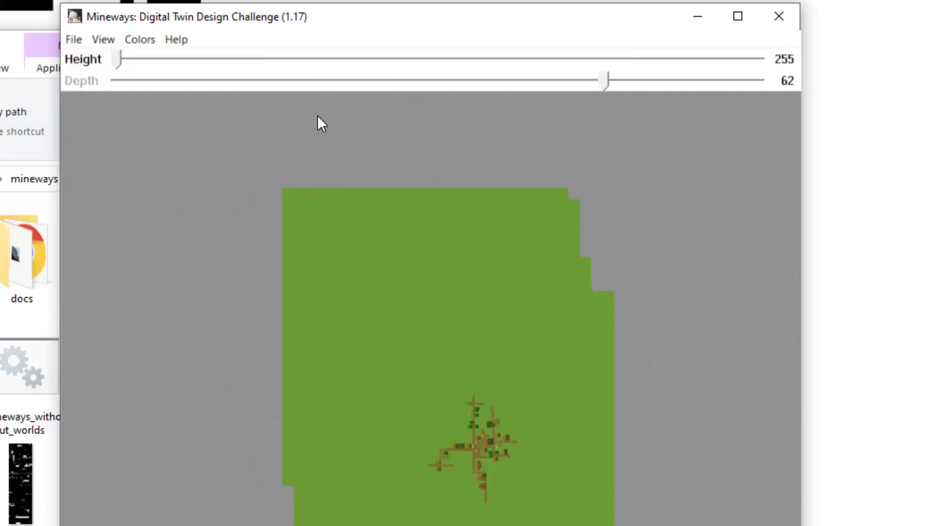
# Accept the depth reset to include all blocks and box-select the entire village on the map
pyautogui.moveTo(504, 437); pyautogui.dragTo(421, 336)
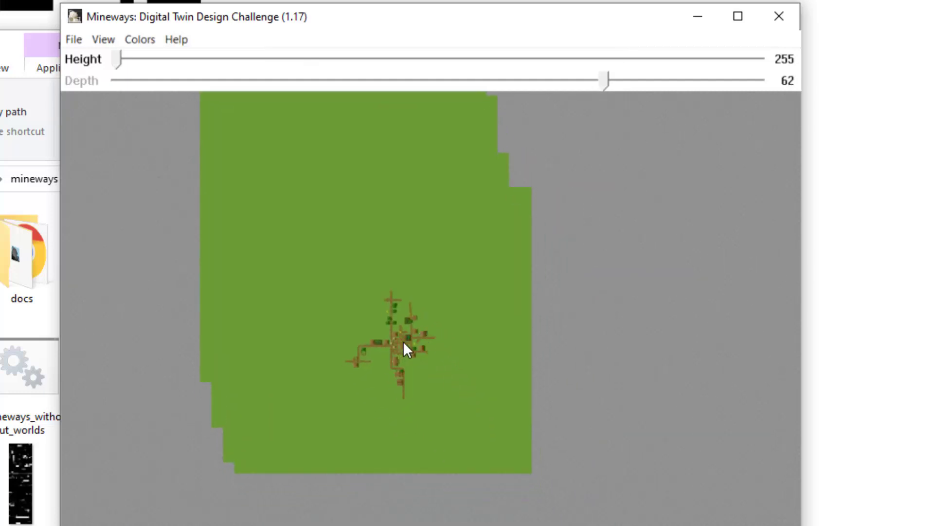
pyautogui.scroll(2, 404, 343)
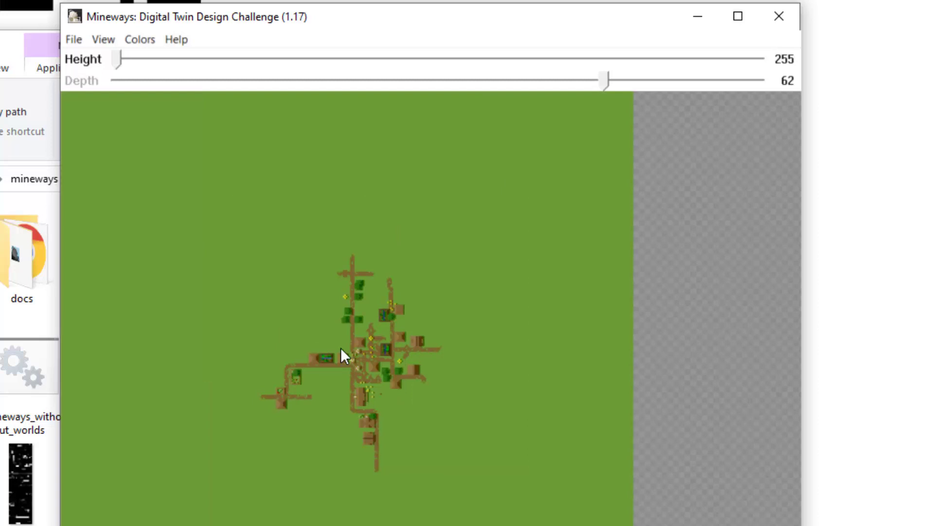
pyautogui.moveTo(340, 348); pyautogui.dragTo(368, 319)
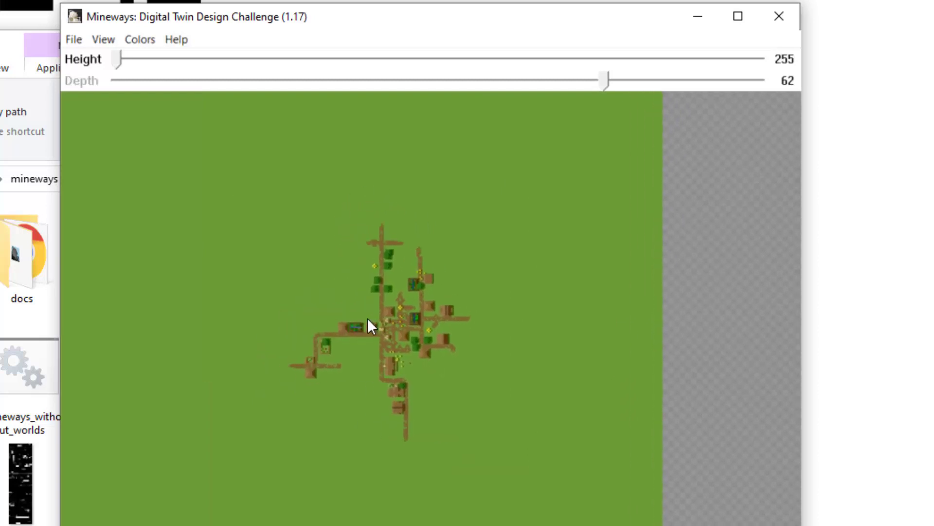
pyautogui.scroll(1, 372, 306)
pyautogui.scroll(-1, 373, 313)
pyautogui.scroll(2, 375, 316)
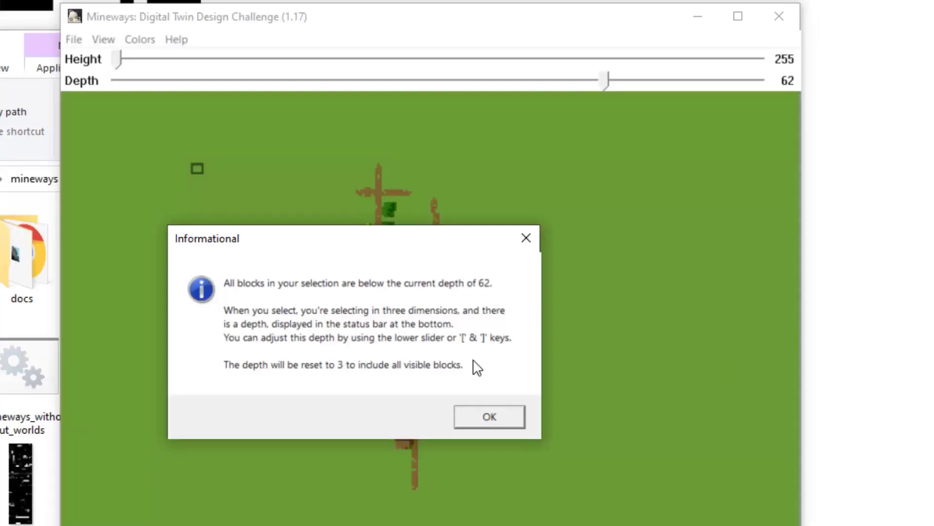
pyautogui.click(493, 419)
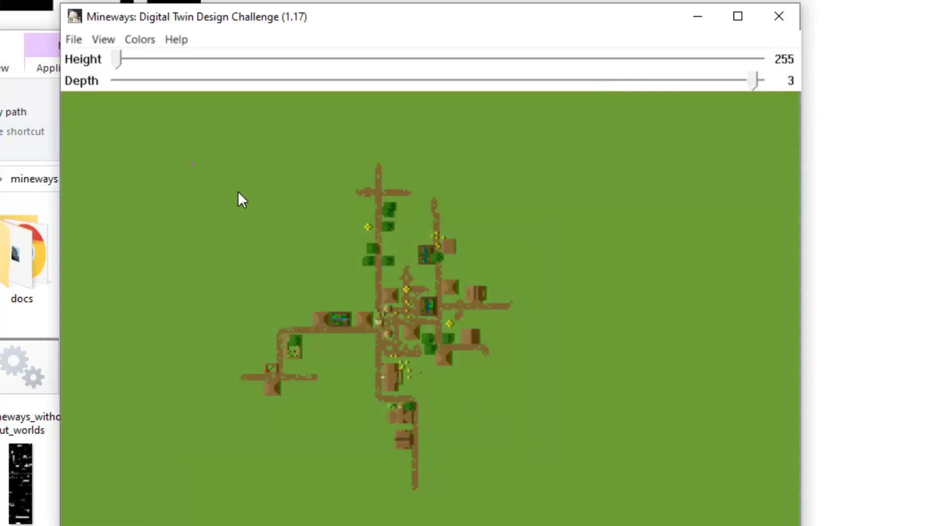
pyautogui.moveTo(197, 157); pyautogui.dragTo(547, 499)
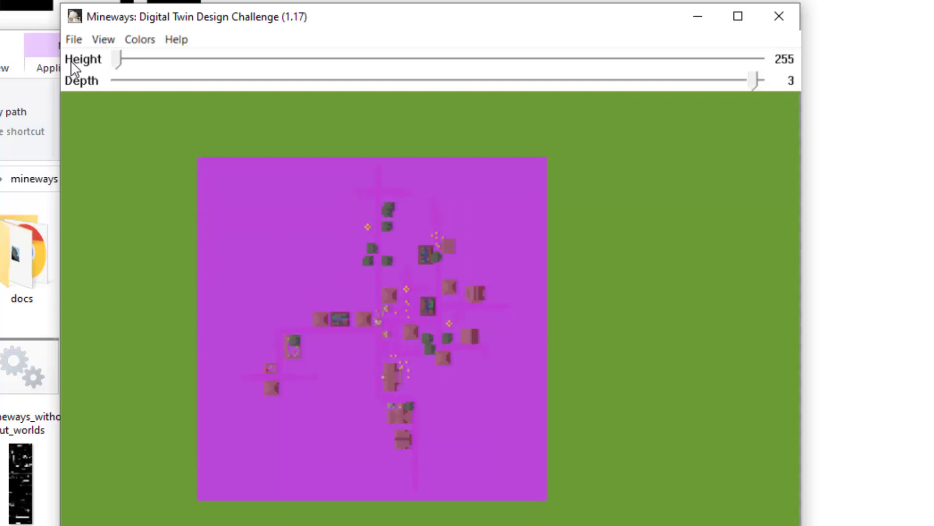
# Export for rendering as a Wavefront OBJ named 'Digital_twin_design_challenge'
pyautogui.click(74, 43)
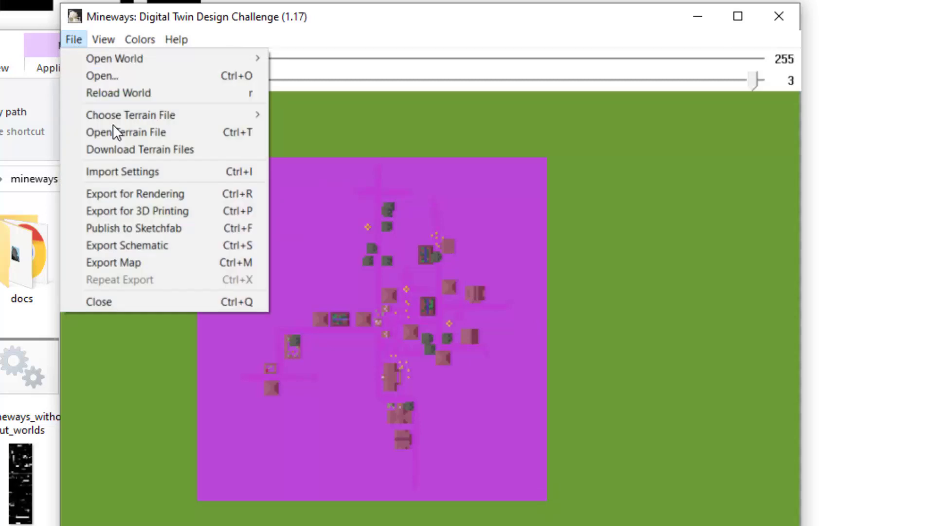
pyautogui.click(133, 193)
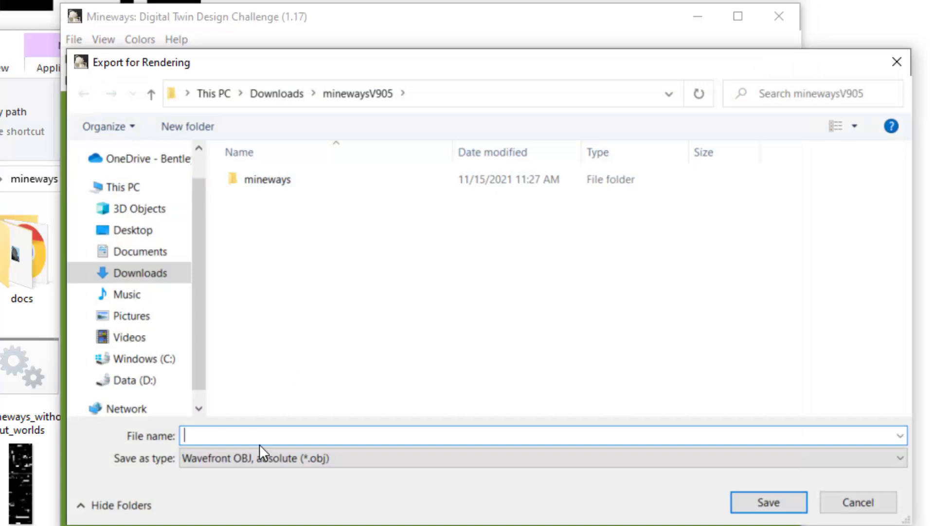
pyautogui.write('Digital_twin_ed')
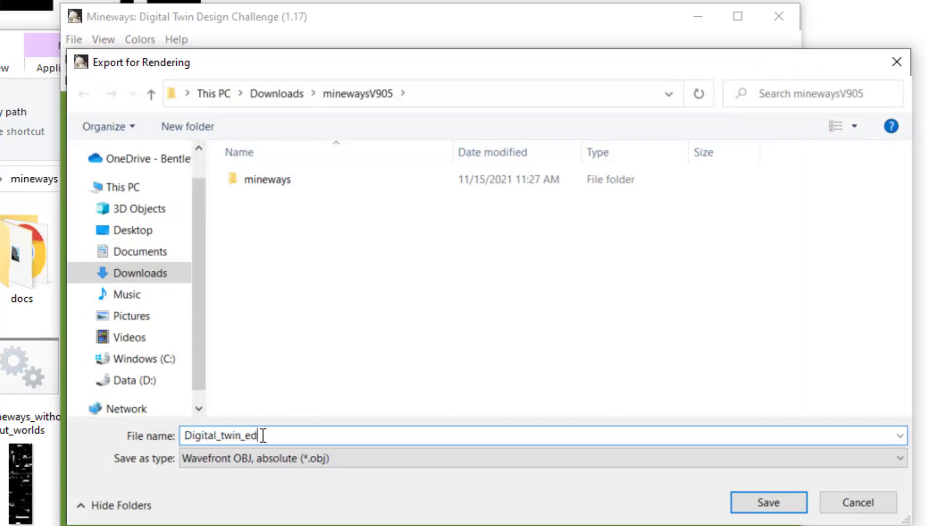
pyautogui.press('BackSpace')
pyautogui.press('BackSpace')
pyautogui.write('design_challenge')
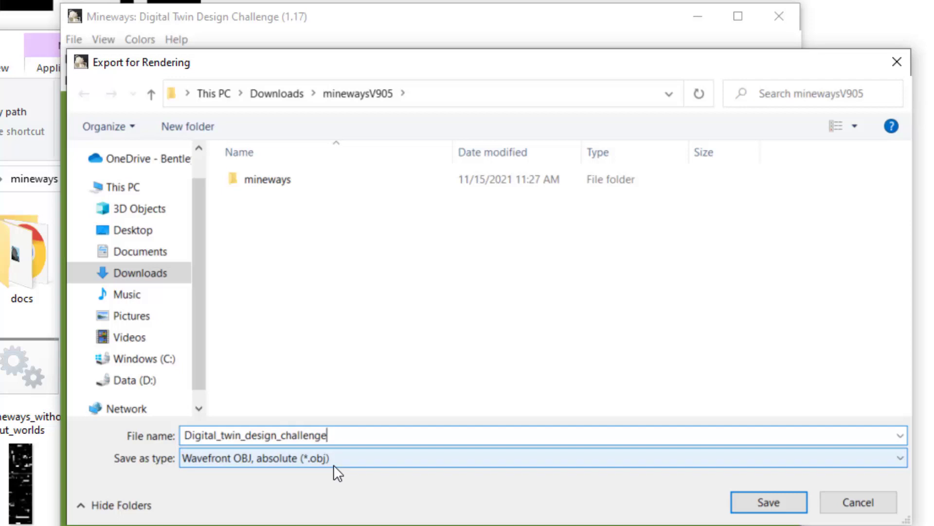
pyautogui.click(770, 503)
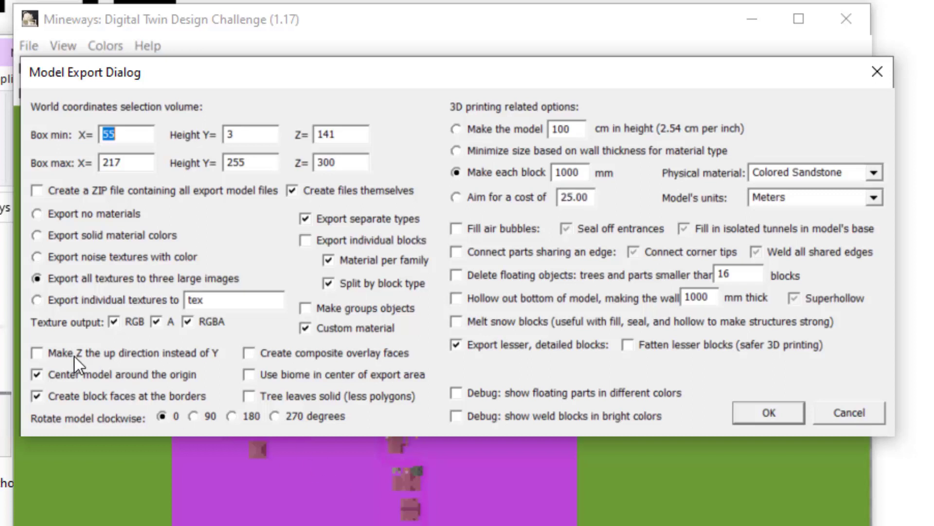
# Export with Z as up direction and box minimum height 5, keeping statistics shown
pyautogui.click(37, 353)
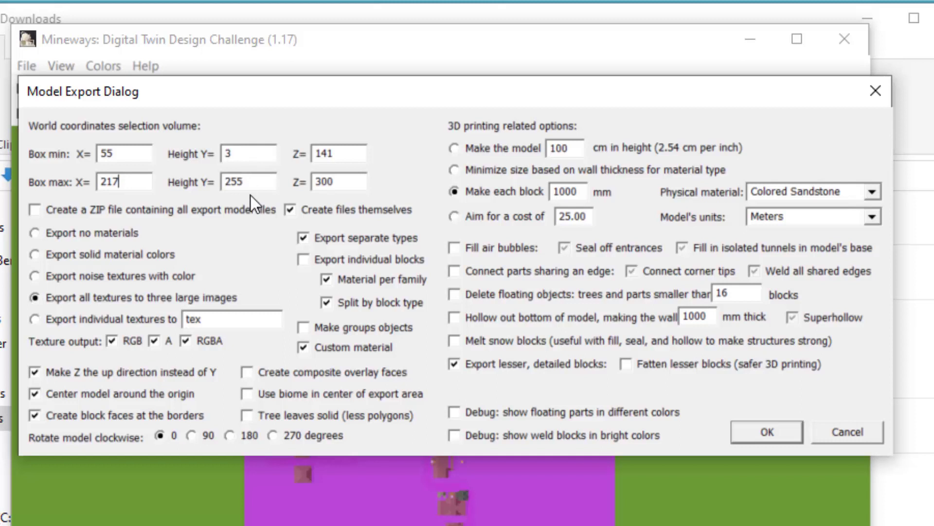
pyautogui.doubleClick(231, 154)
pyautogui.write('5')
pyautogui.click(757, 436)
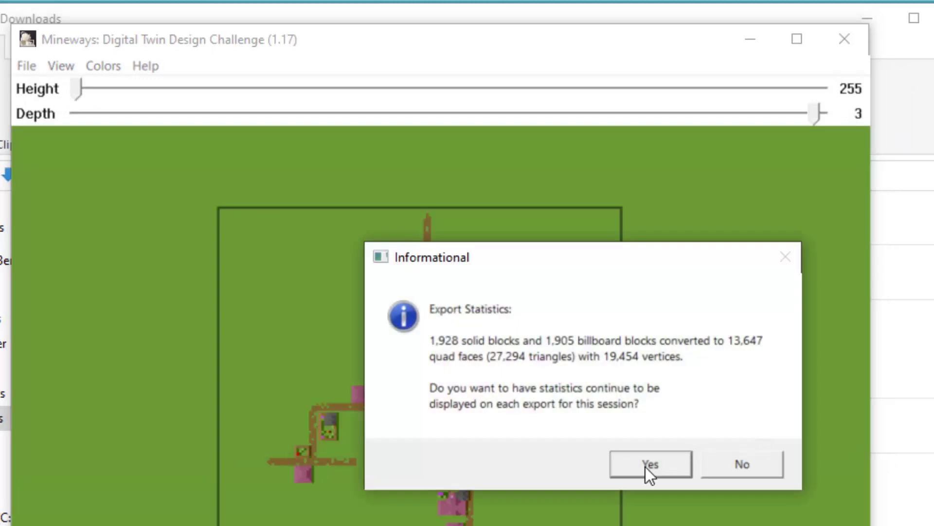
pyautogui.click(653, 466)
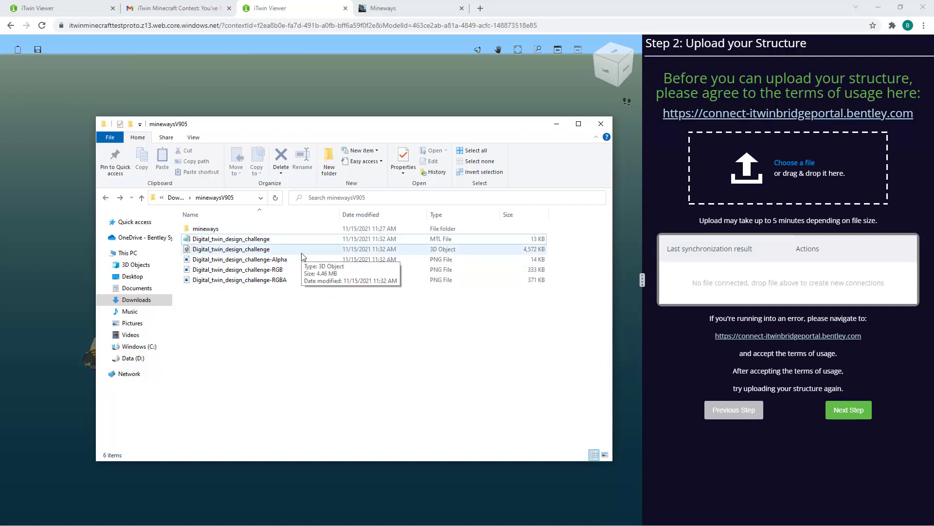
pyautogui.click(268, 253)
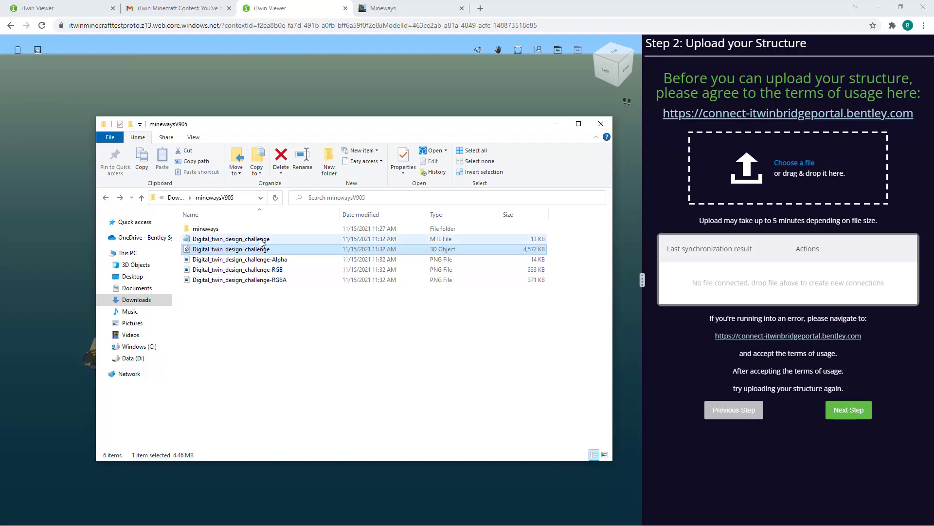
pyautogui.click(261, 240)
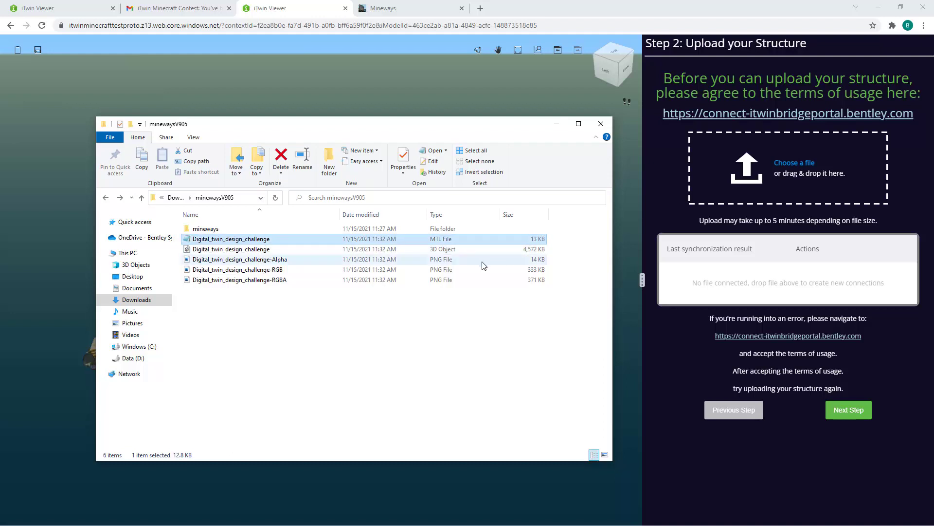
pyautogui.click(304, 260)
pyautogui.click(292, 270)
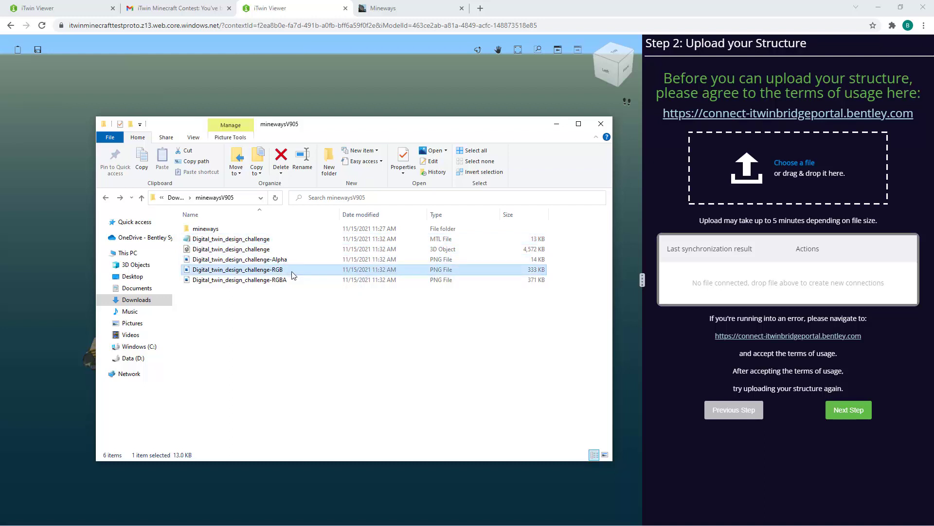
pyautogui.click(290, 277)
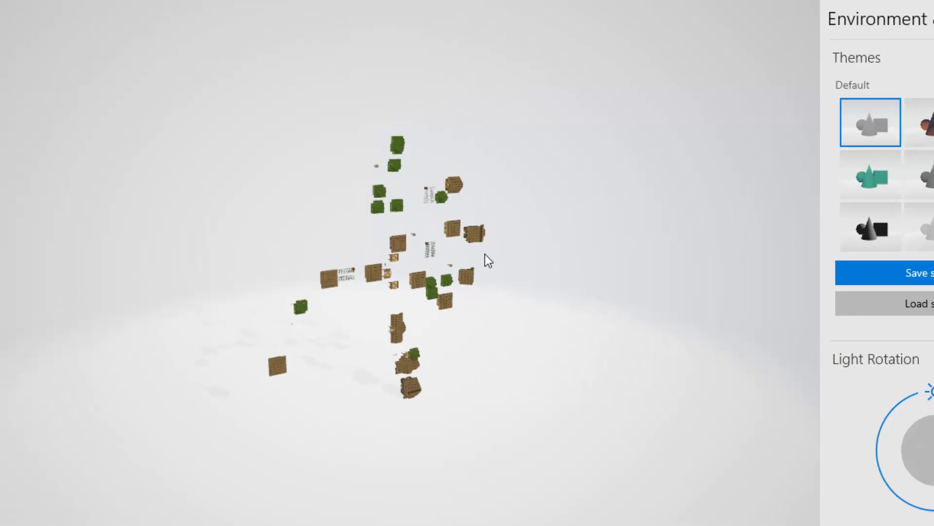
# Orbit and zoom the village model to view the thatched houses from the side
pyautogui.moveTo(427, 368); pyautogui.dragTo(384, 220)
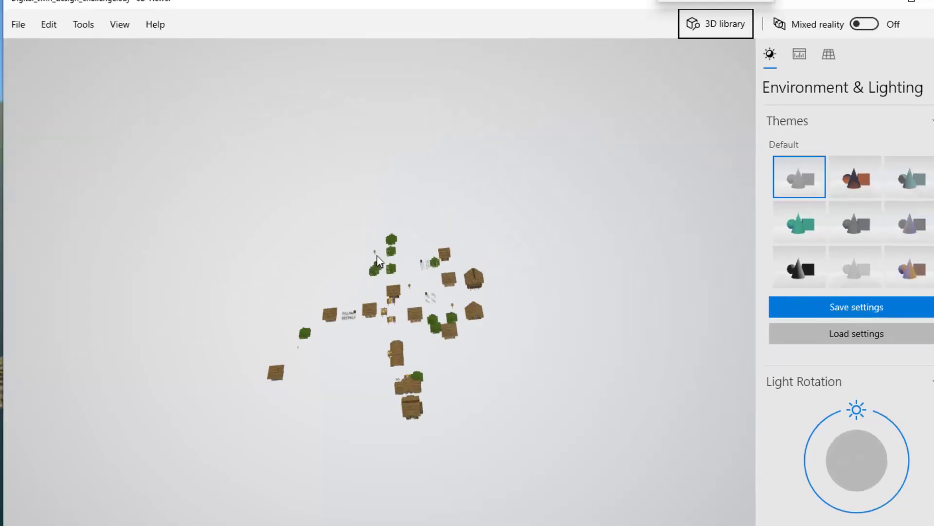
pyautogui.moveTo(379, 261); pyautogui.dragTo(412, 308)
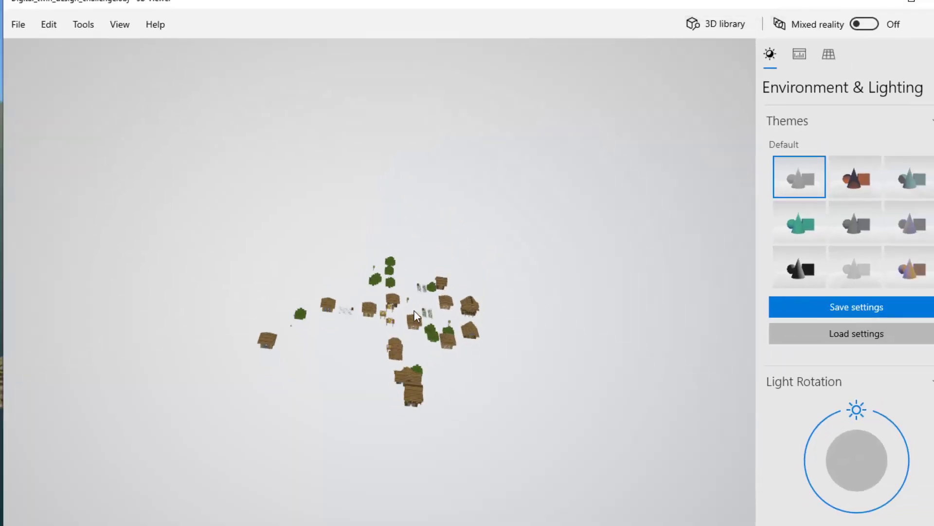
pyautogui.scroll(2, 413, 306)
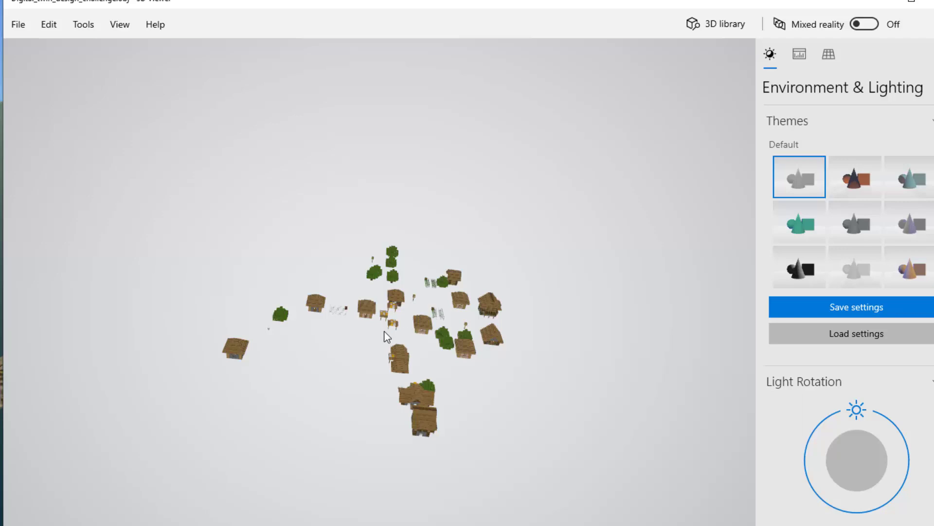
pyautogui.scroll(2, 407, 329)
pyautogui.moveTo(414, 342); pyautogui.dragTo(404, 324)
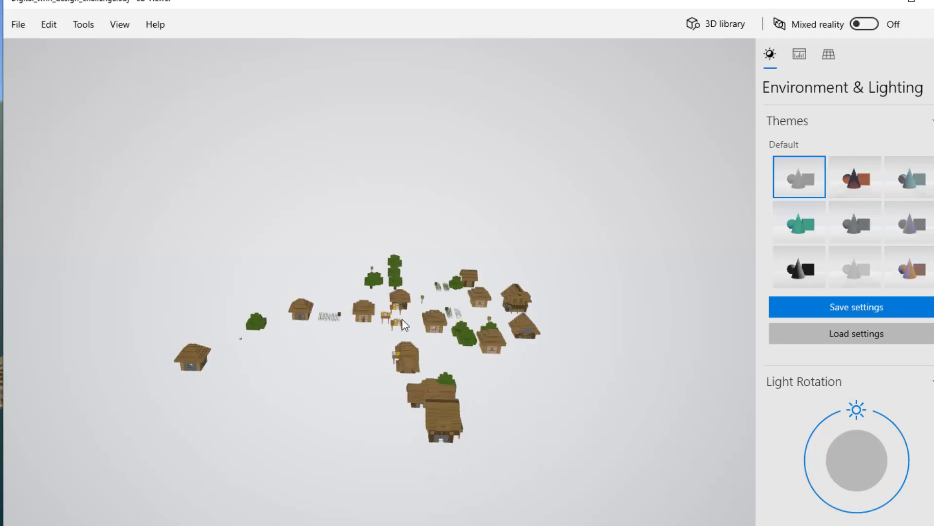
pyautogui.scroll(2, 417, 337)
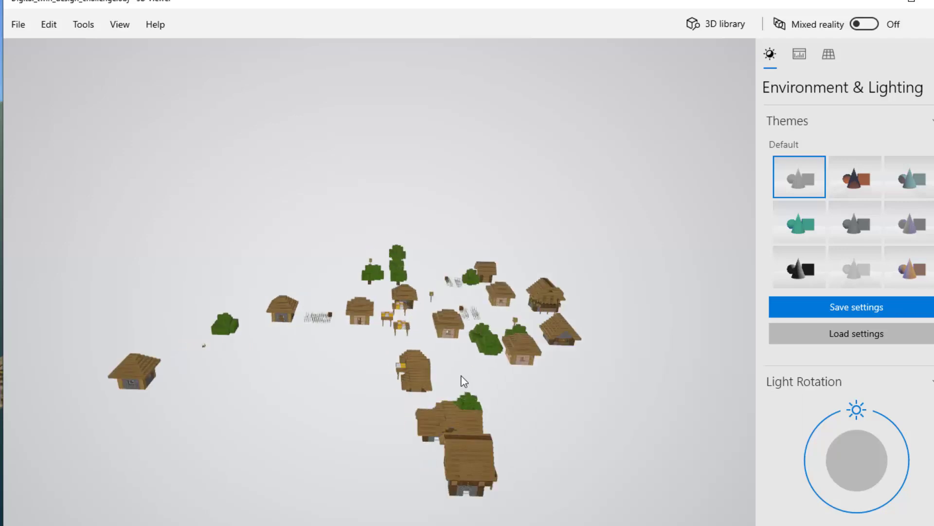
pyautogui.moveTo(463, 375); pyautogui.dragTo(372, 343)
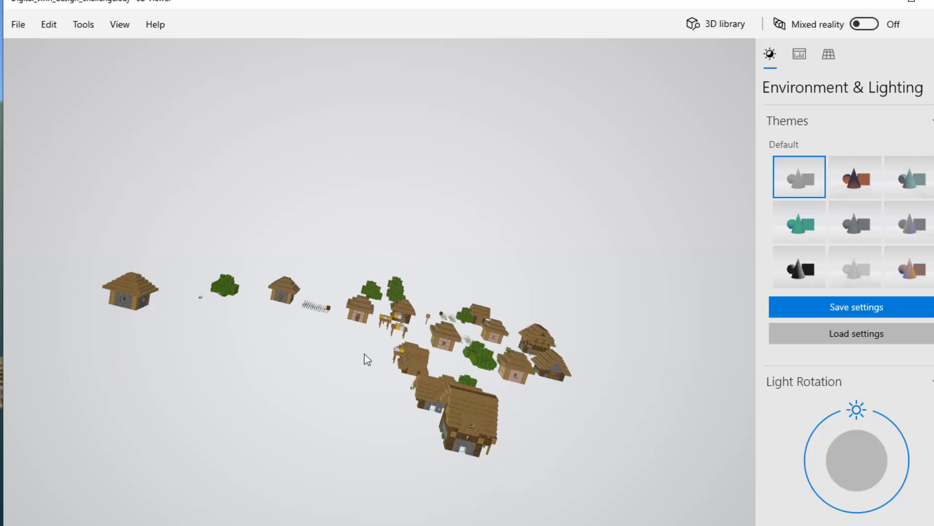